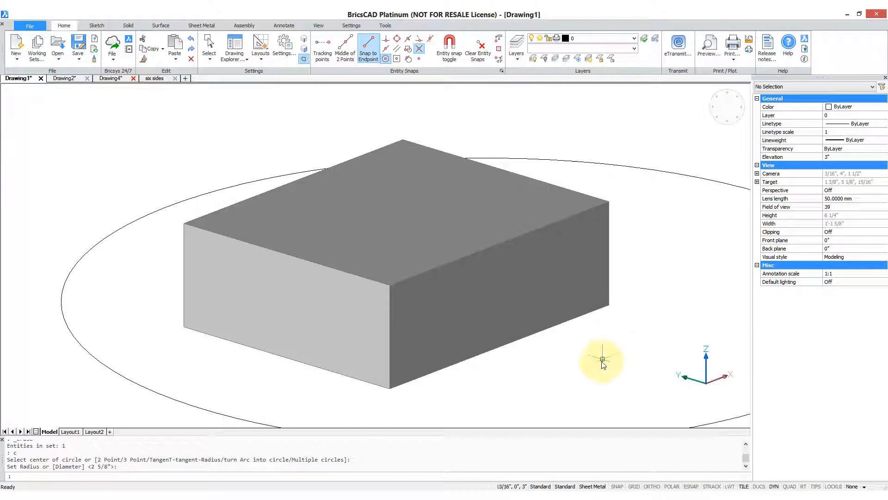
Draw a circle in the plane of the box's dark side face using the dynamic UCS, centred on that face's lower far vertex.
mouse_move(615, 369)
middle_mouse_down("shift")
mouse_move(595, 328)
mouse_move(420, 359)
mouse_move(488, 371)
mouse_move(611, 353)
middle_mouse_up("shift")
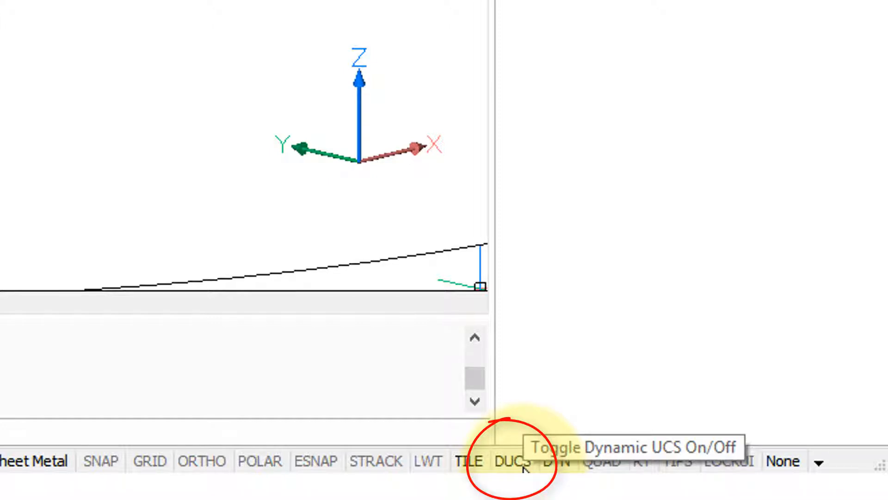
type("c")
key("Return")
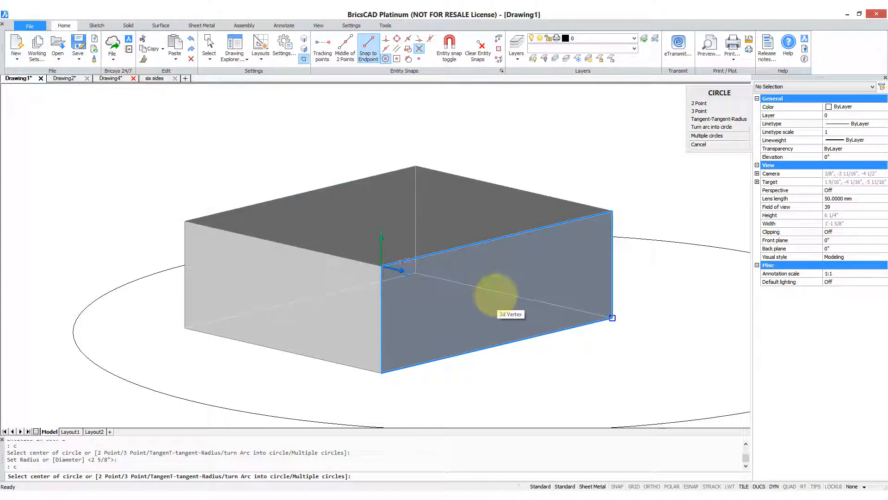
left_click(495, 298)
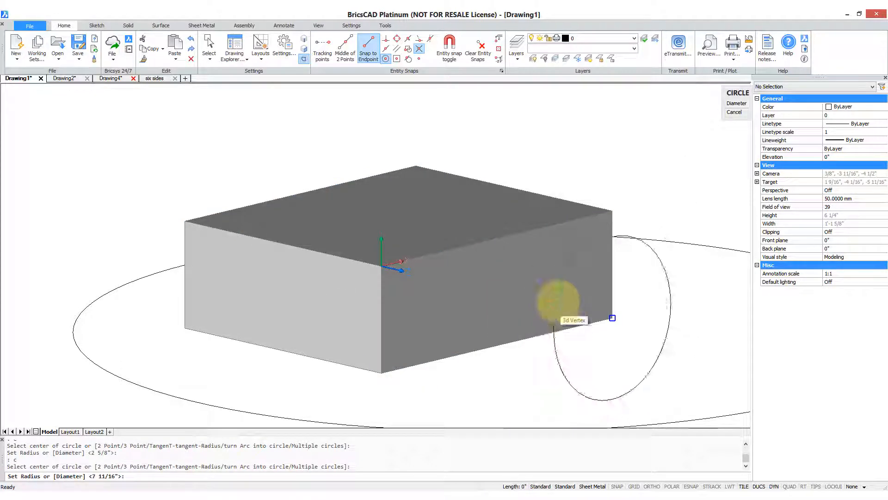
left_click(559, 324)
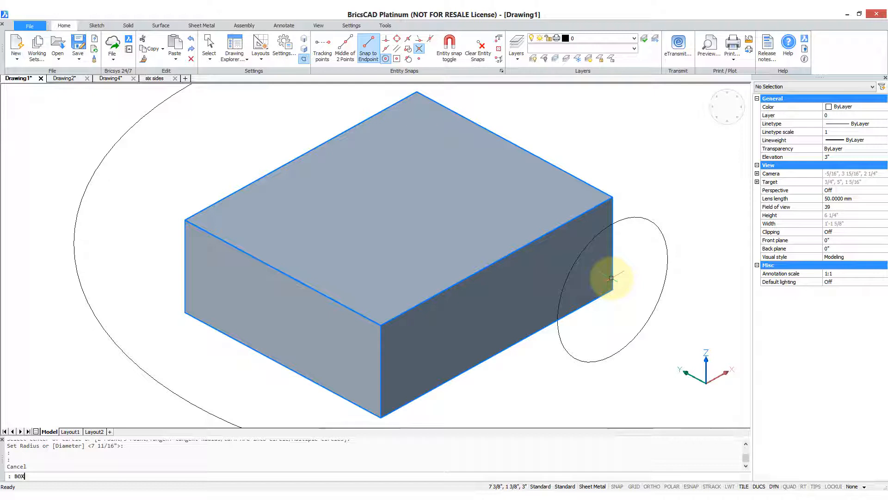
Create a small elongated box standing on the top face of the large box.
key("Return")
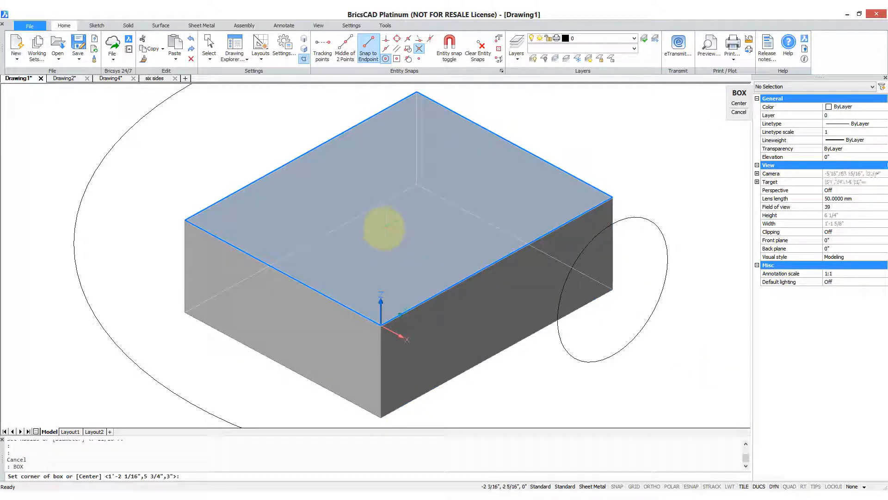
left_click(383, 229)
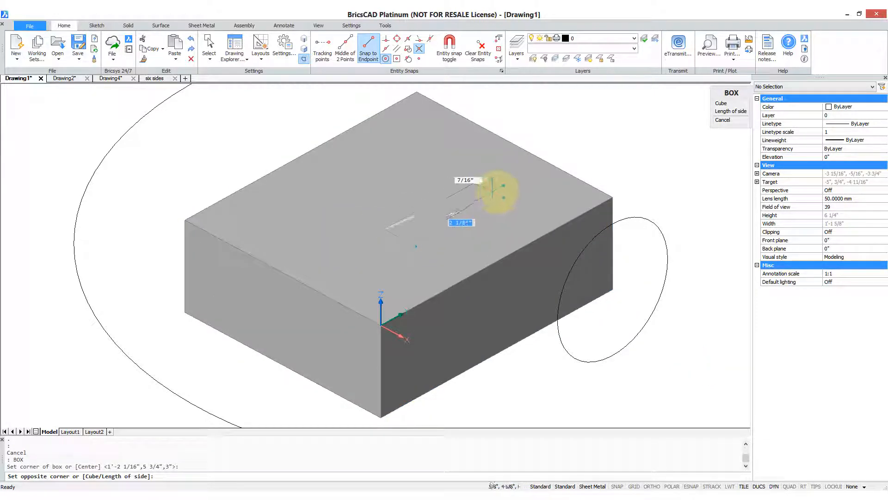
left_click(508, 194)
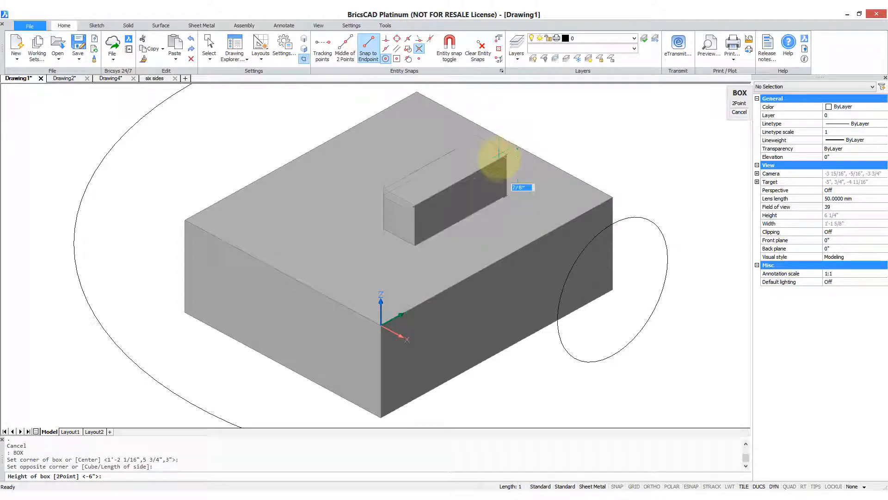
left_click(498, 160)
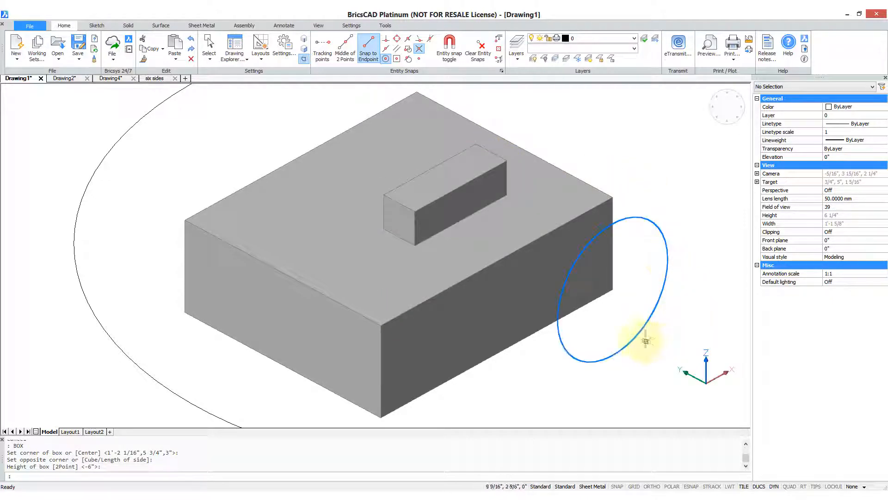
Switch to Drawing2 and draw a small circle tangent to the sphere's surface.
middle_click_drag(637, 343, 680, 385, "shift")
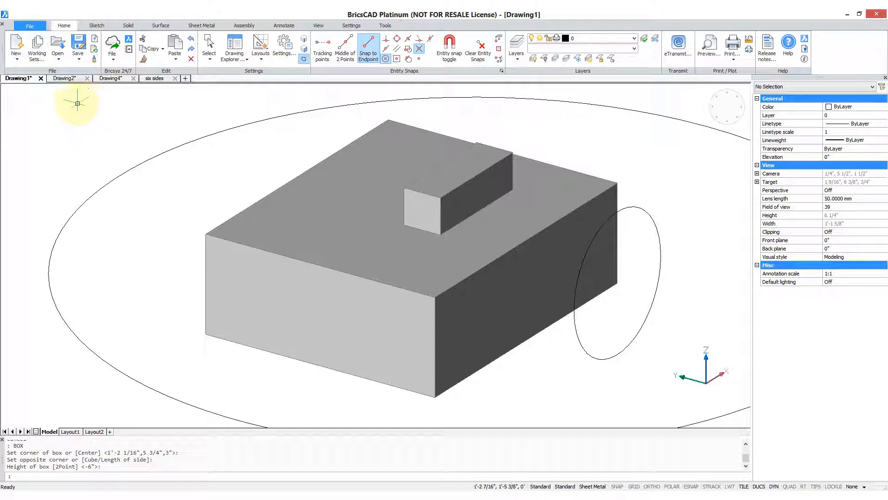
left_click(68, 80)
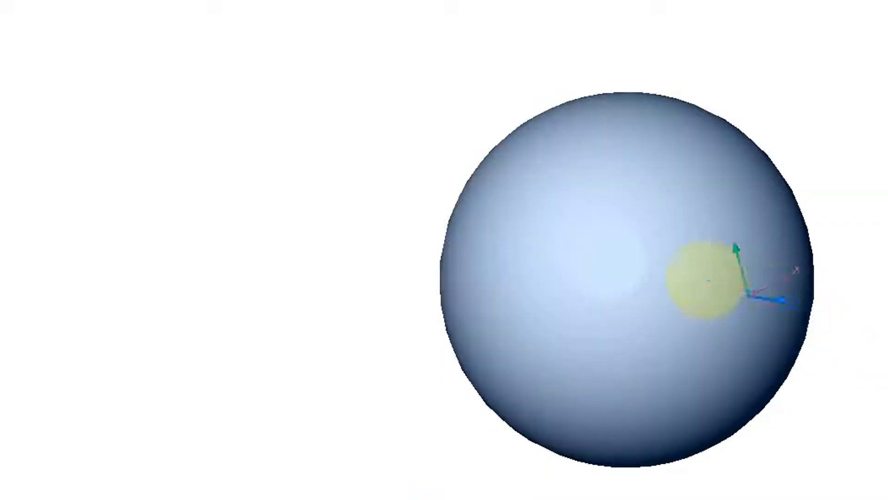
left_click(730, 316)
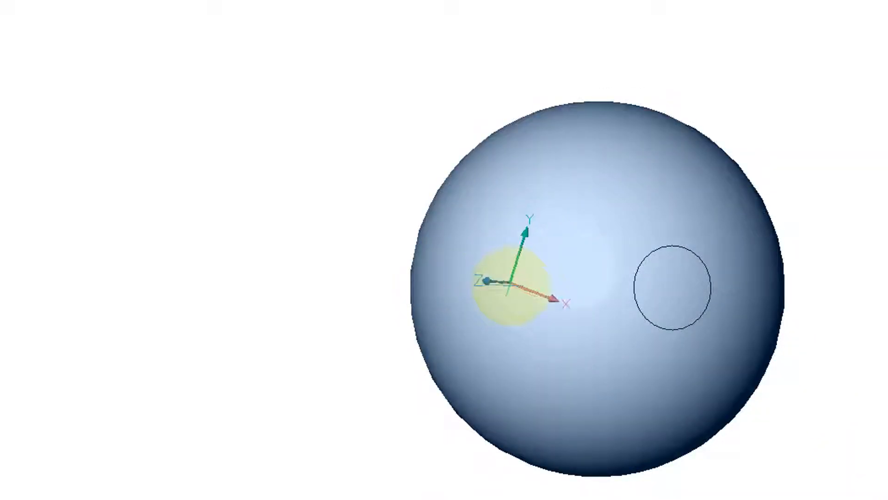
Create a cone projecting outward from the sphere's surface beside the circle, with a base radius of about 7/8".
left_click(531, 301)
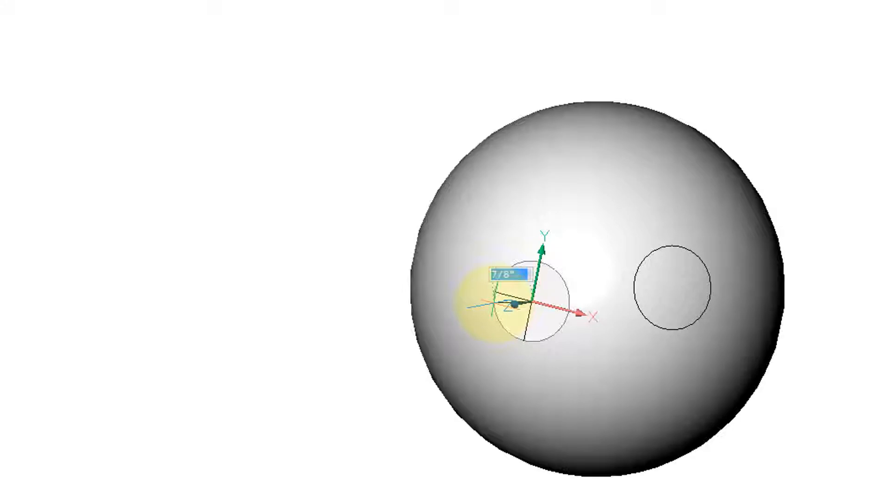
left_click(494, 302)
left_click(340, 337)
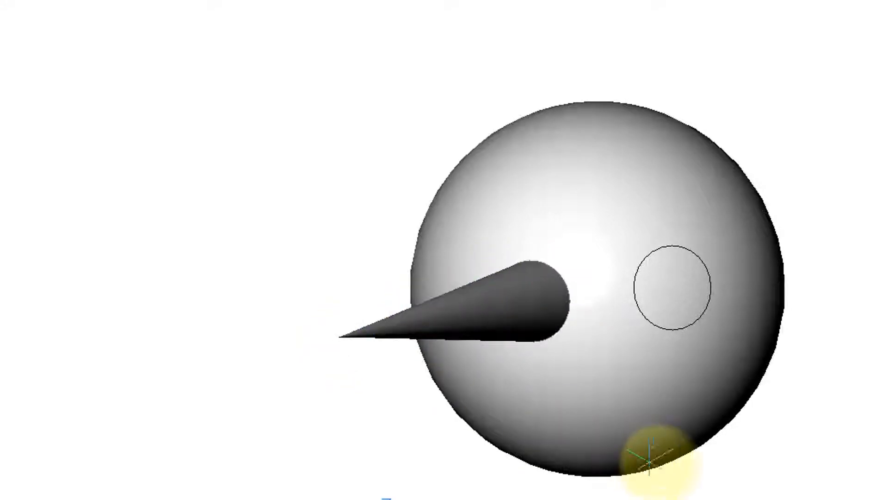
middle_click_drag(738, 482, 554, 341, "shift")
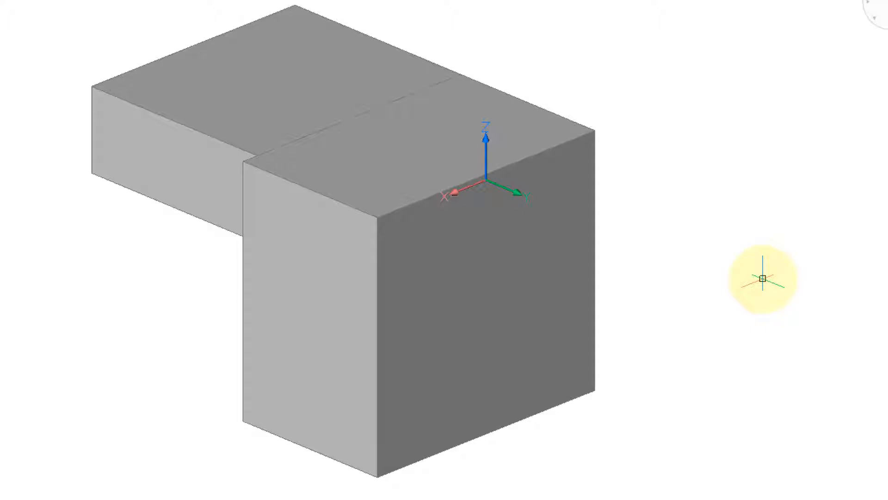
Draw a circle on the thin block's hidden end face where it meets the taller block, cycling through the overlapping faces to choose it.
left_click(337, 178)
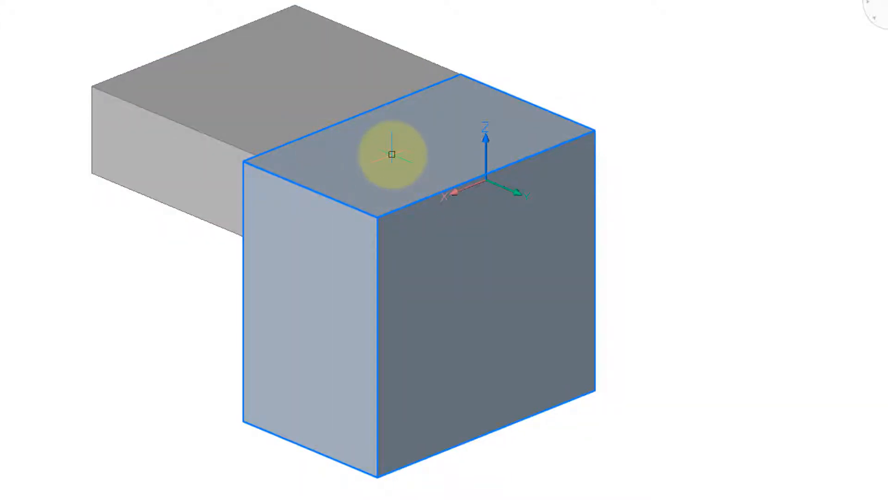
type("c")
key("Return")
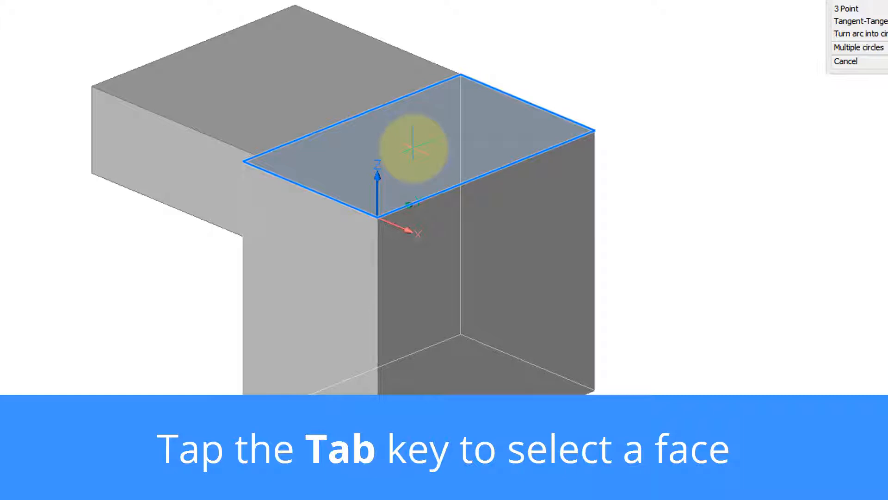
key("Tab")
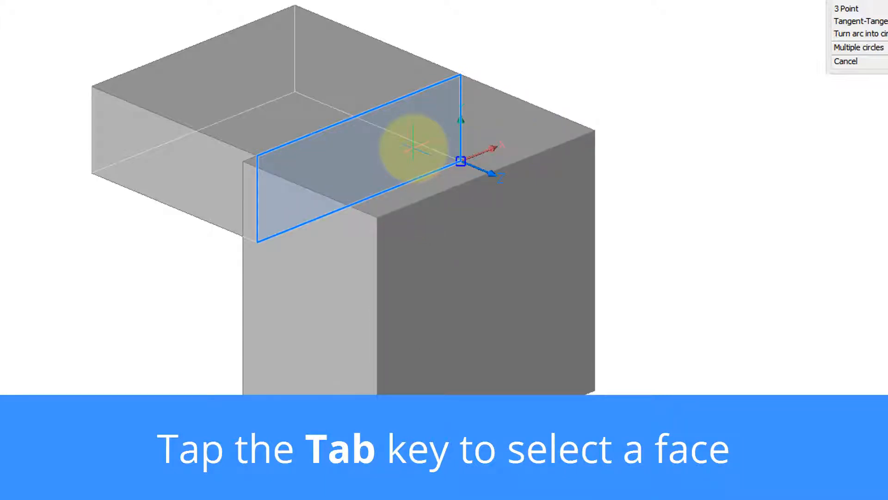
key("Tab")
key("Tab")
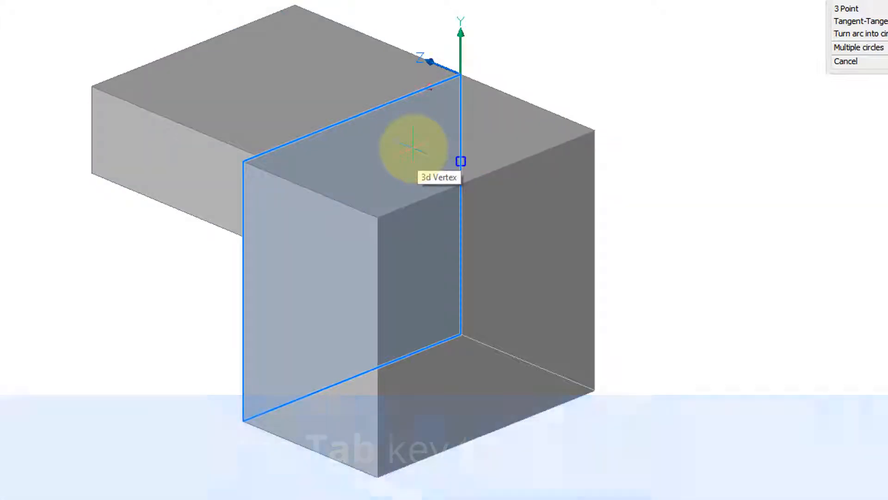
key("Tab")
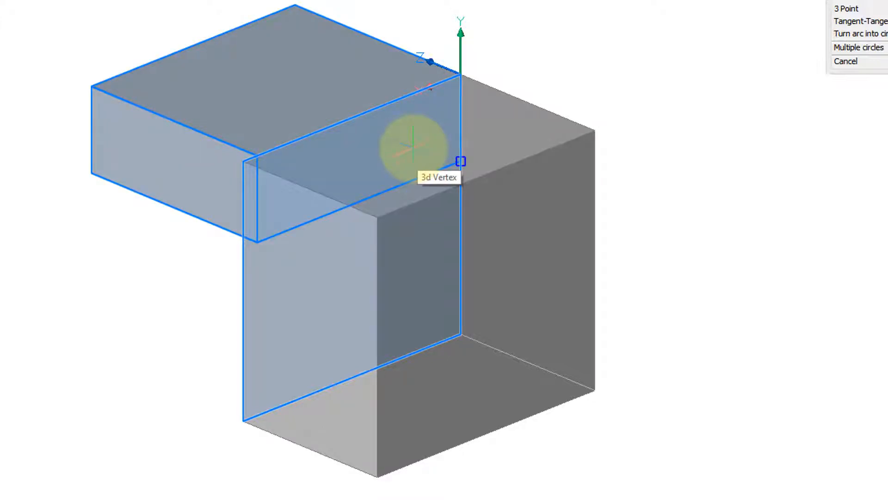
key("Tab")
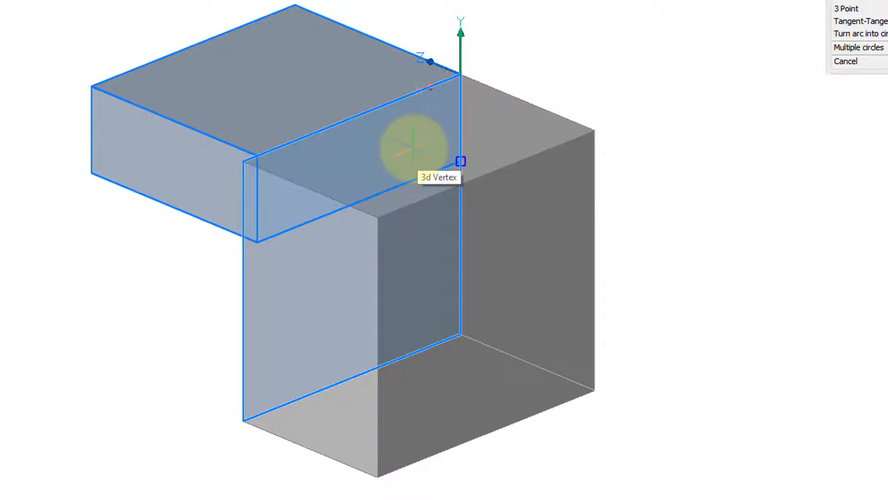
key("Tab")
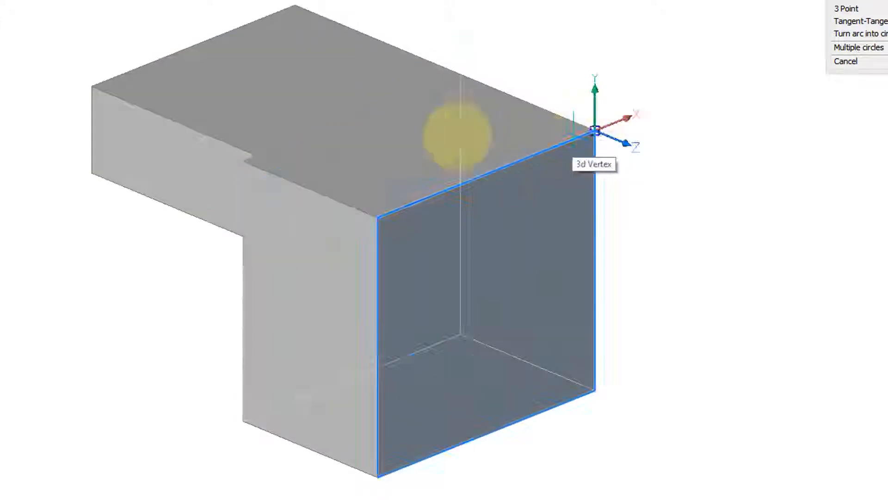
key("Tab")
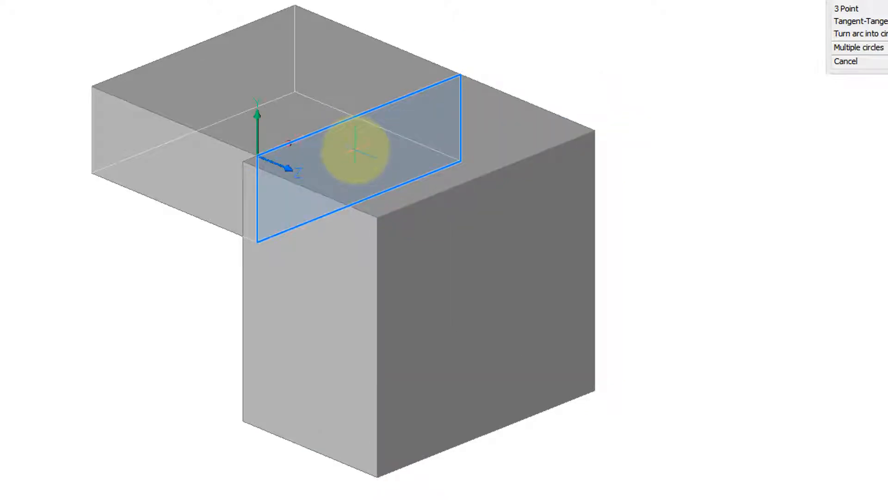
key("Escape")
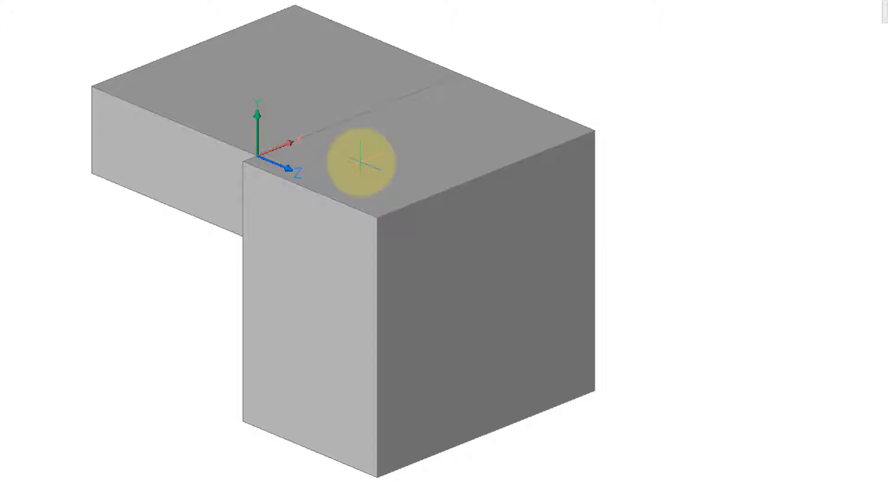
left_click(275, 99)
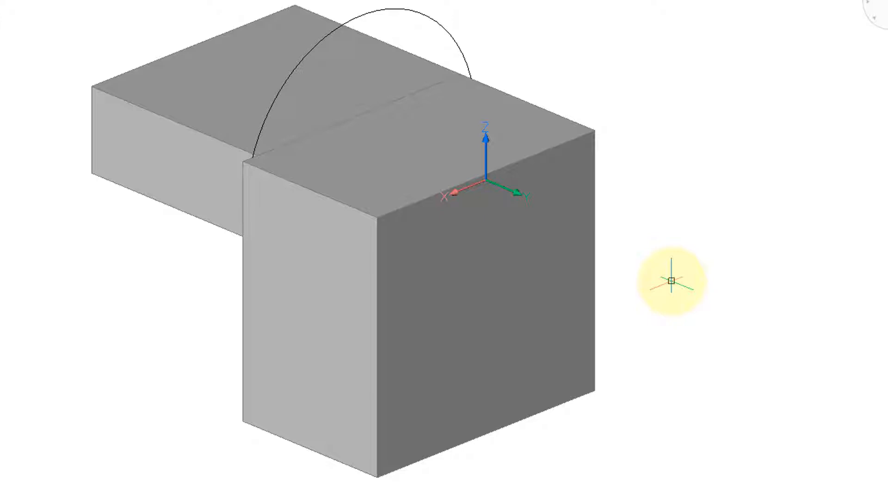
Lock the drawing plane to the taller block's dark front face and draw a large circle in it, centred outside the block.
key("Return")
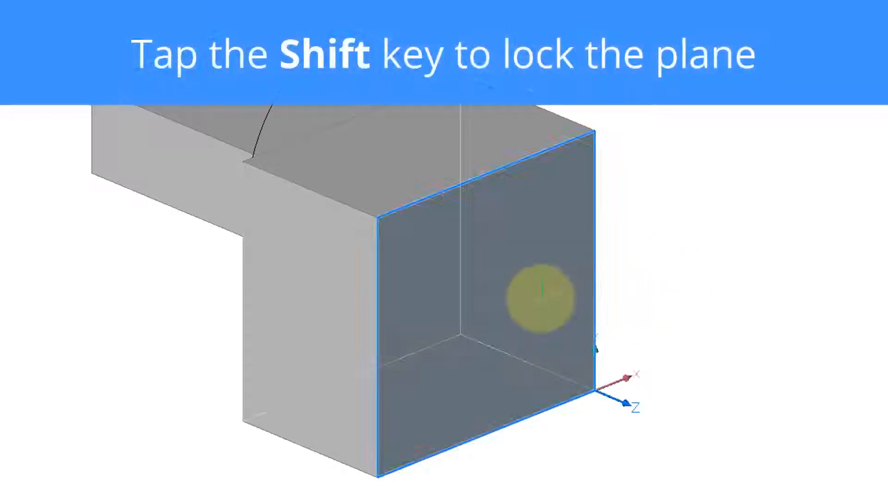
key("shift")
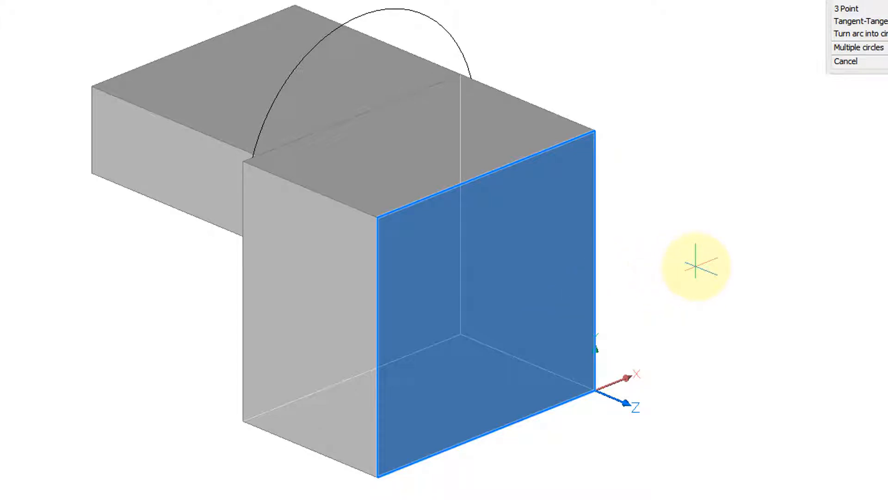
left_click(697, 266)
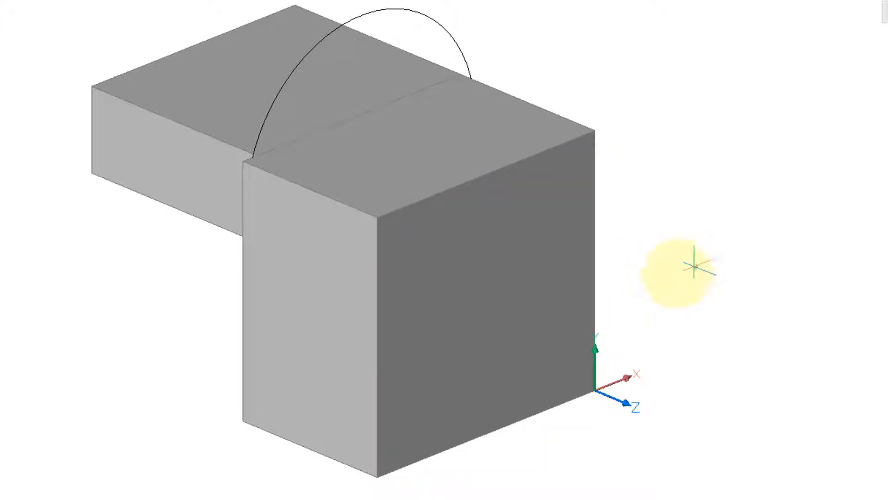
left_click(528, 287)
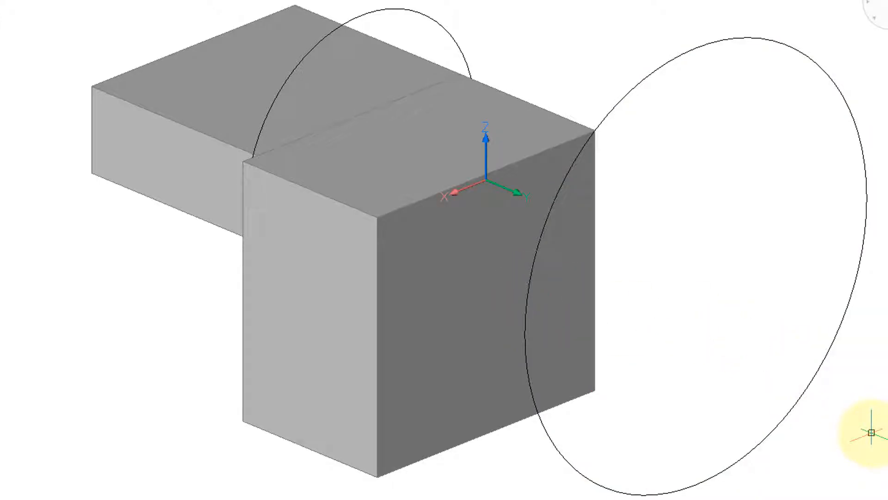
Toggle the grid and start a circle on the taller block's front face with the dynamic UCS at the face's upper far corner.
middle_click_drag(872, 451, 817, 453, "shift")
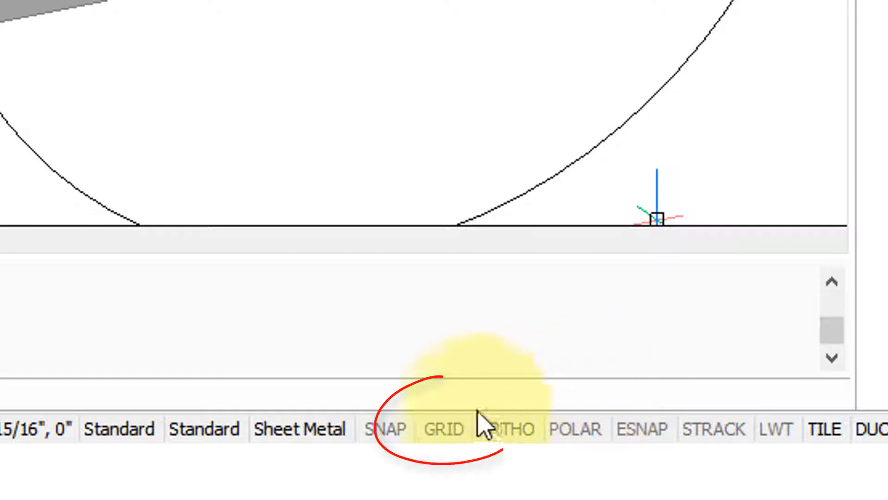
left_click(448, 429)
key("Return")
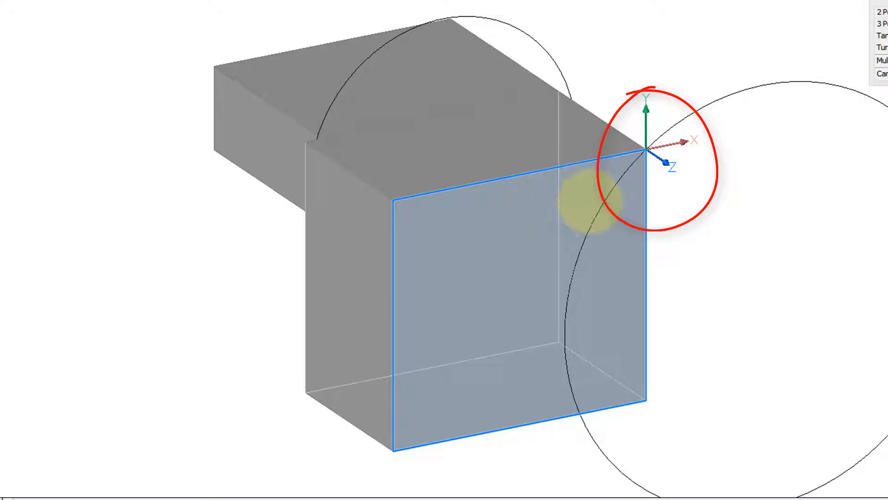
left_click(652, 146)
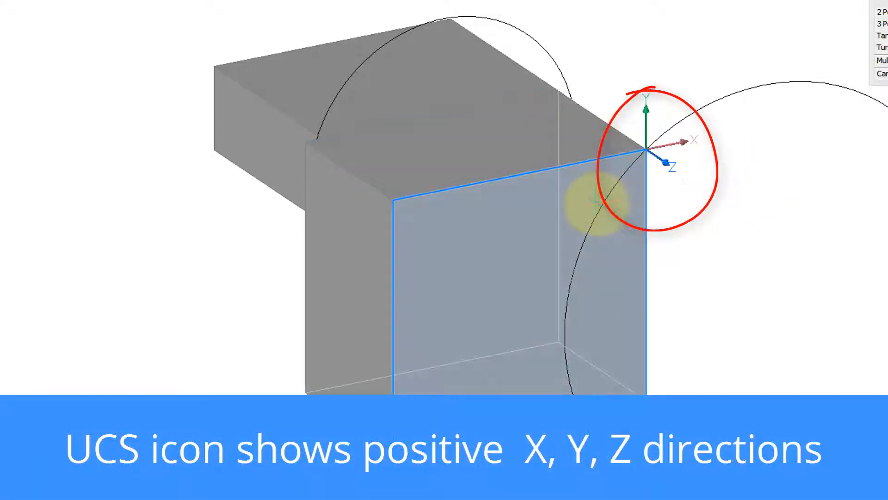